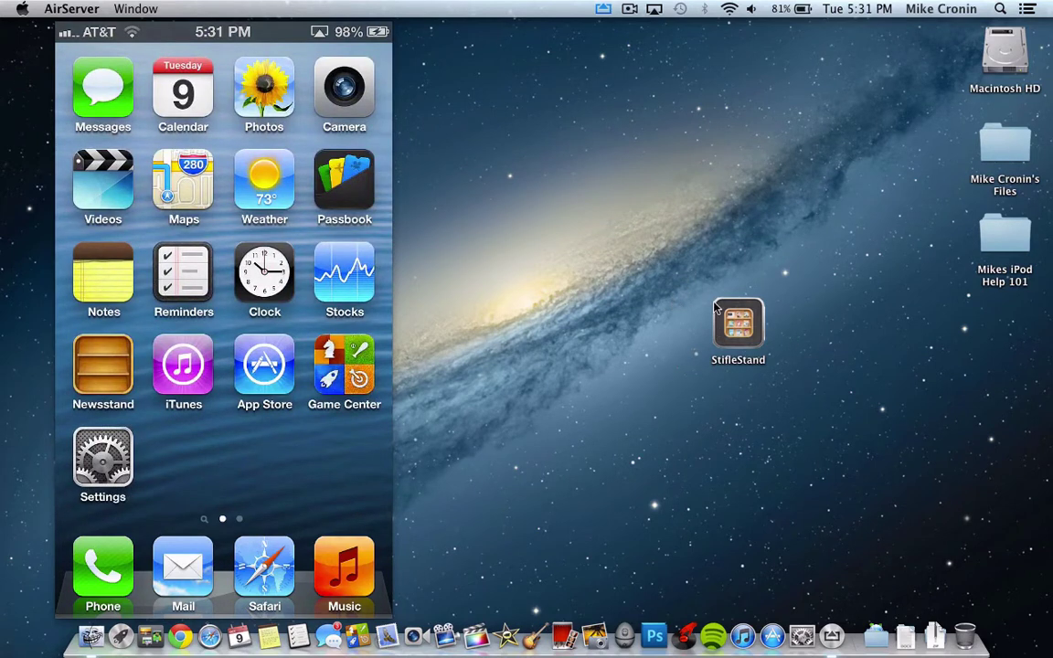
# Step: Launch StifleStand past the Gatekeeper prompt and run Hide Newsstand on the connected iPhone
pyautogui.moveTo(678, 273); pyautogui.dragTo(813, 382)
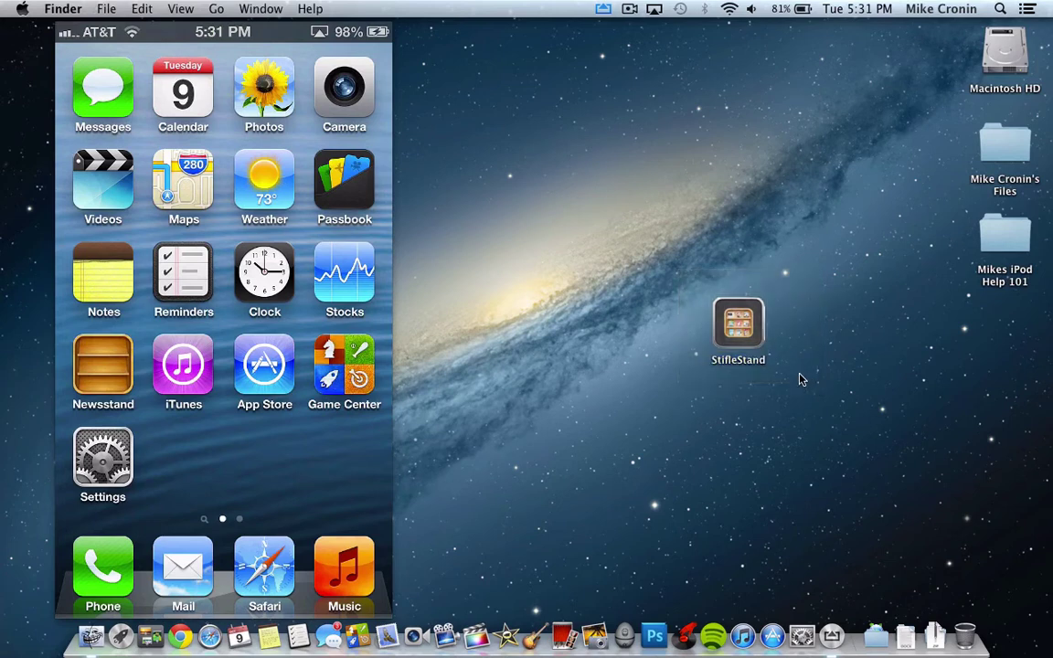
pyautogui.doubleClick(749, 341)
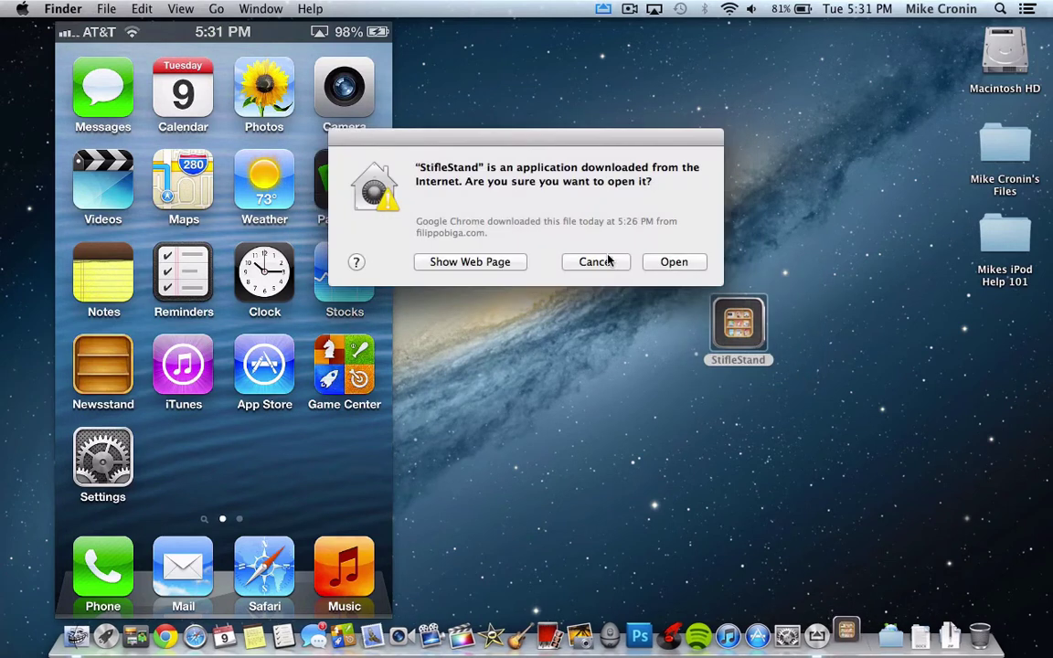
pyautogui.click(648, 263)
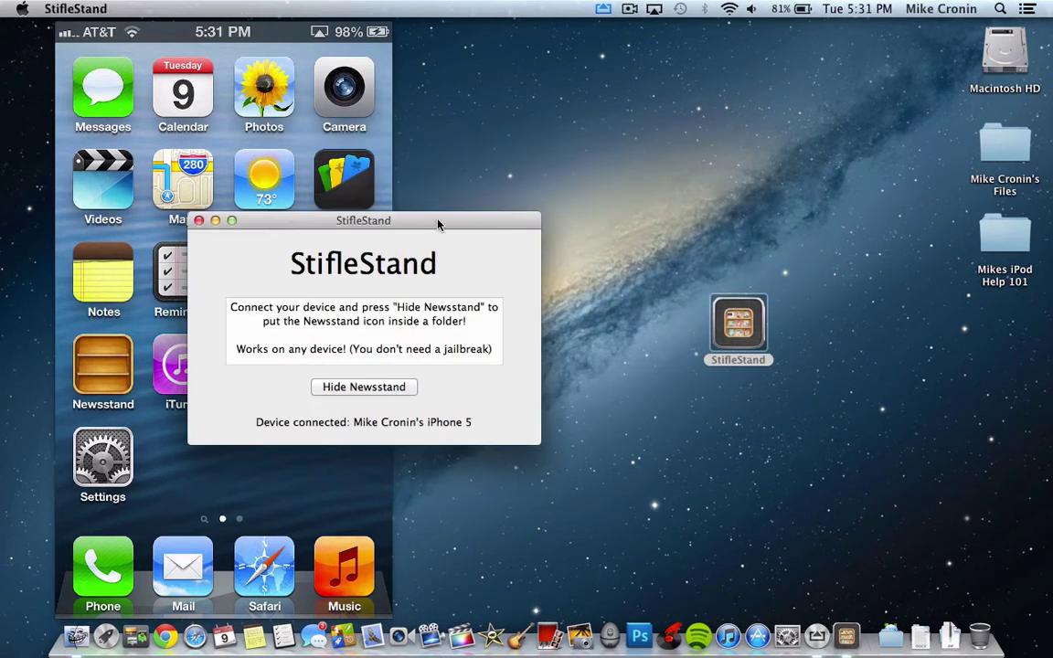
pyautogui.moveTo(439, 218); pyautogui.dragTo(793, 204)
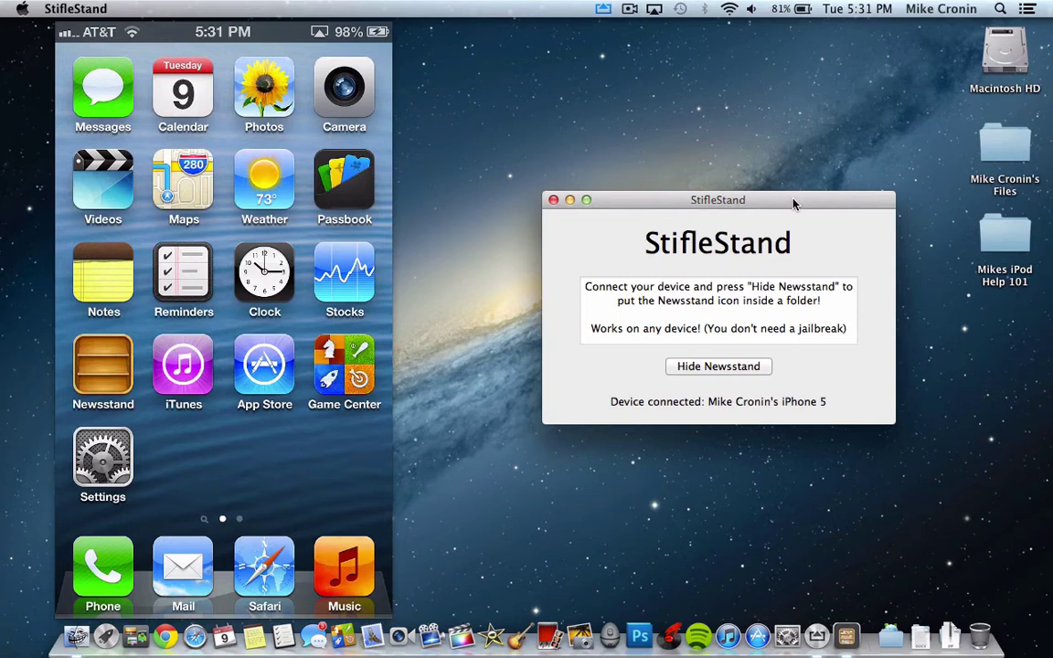
pyautogui.click(726, 369)
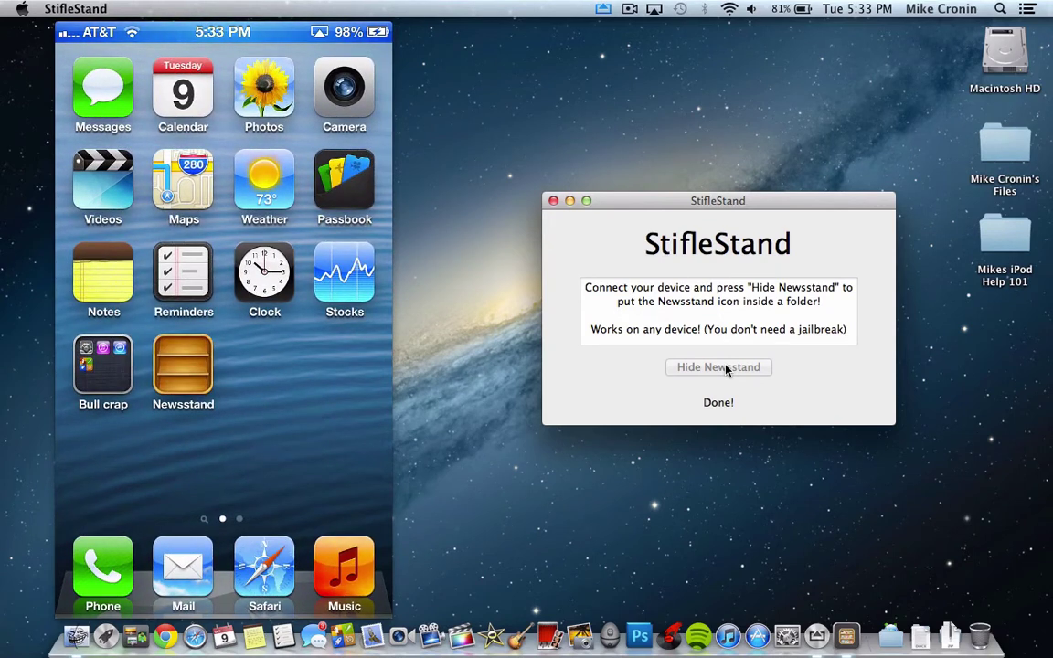
# Step: Relaunch StifleStand, rerun Hide Newsstand, and bring the AirServer mirror forward to view the Magic folder
pyautogui.click(554, 201)
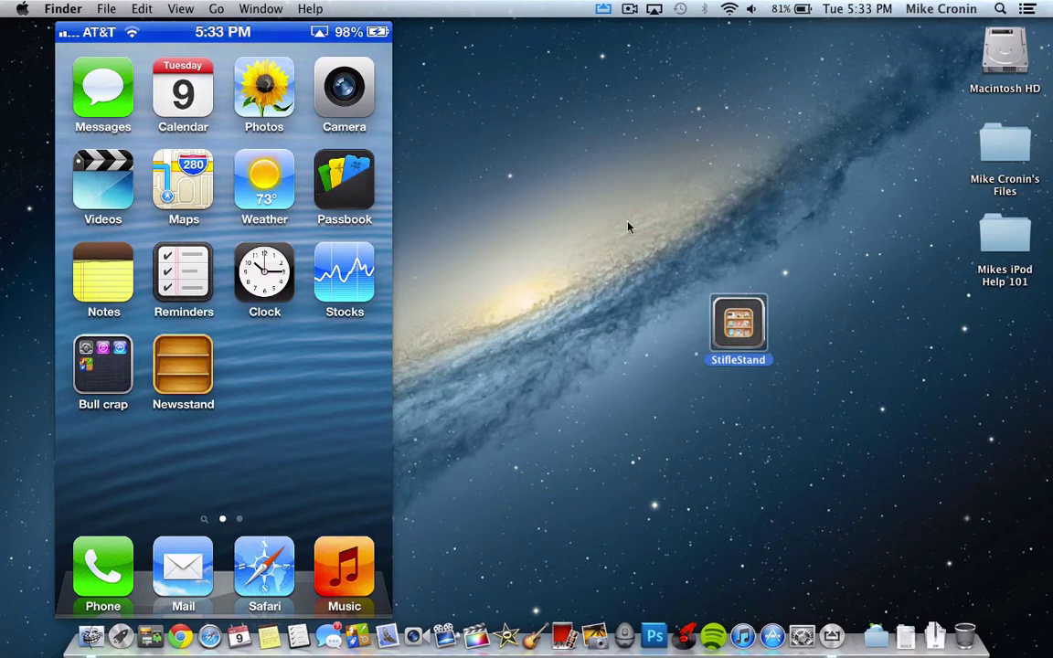
pyautogui.doubleClick(738, 325)
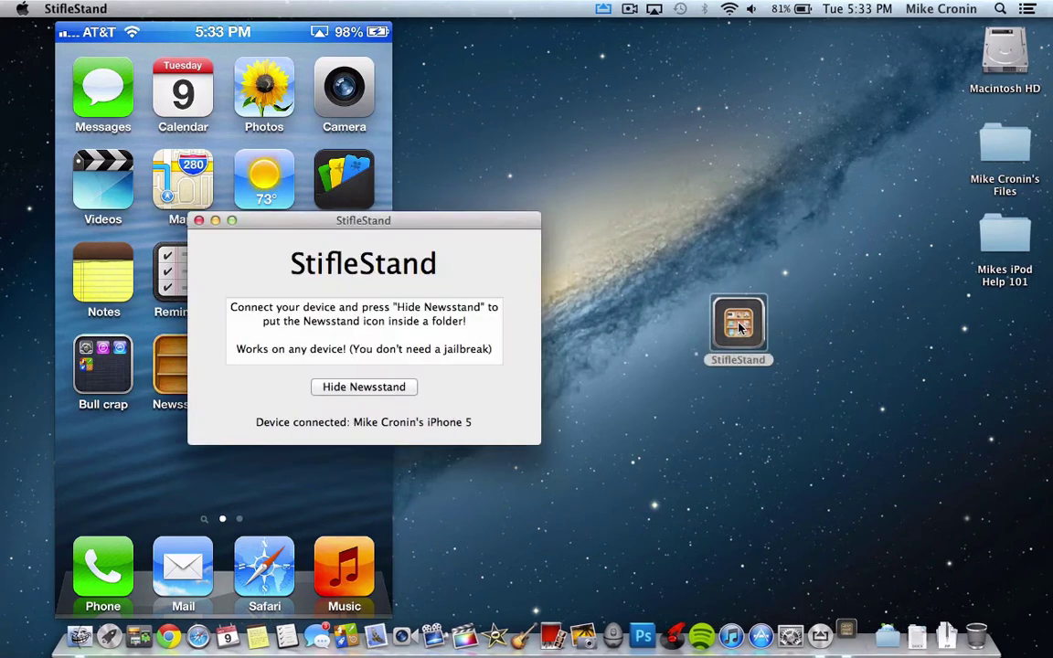
pyautogui.click(355, 387)
pyautogui.moveTo(351, 231); pyautogui.dragTo(736, 246)
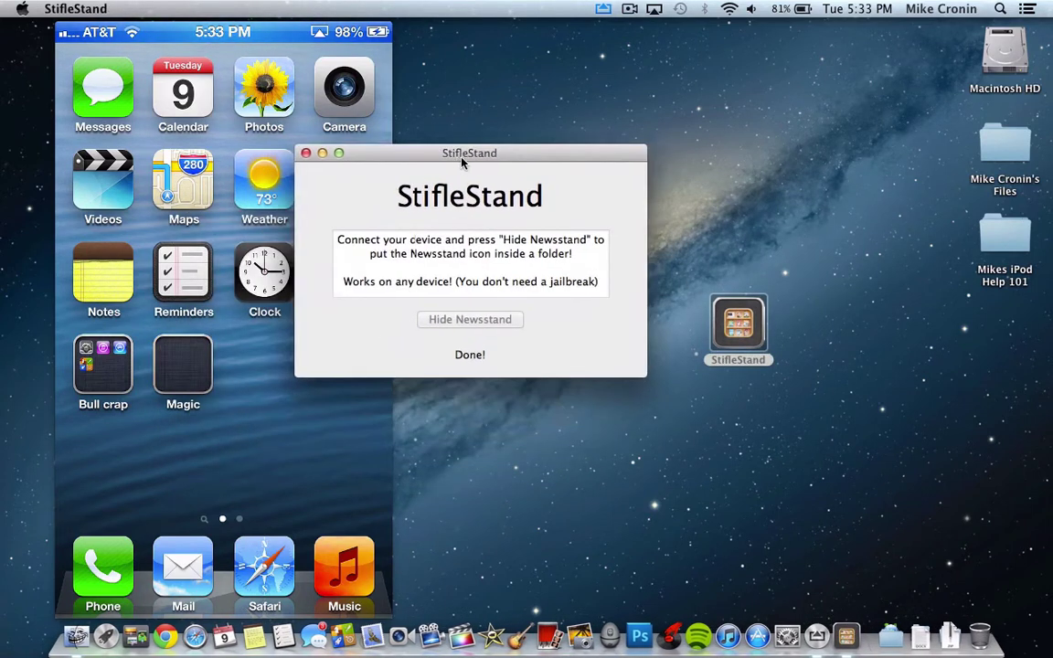
pyautogui.click(186, 389)
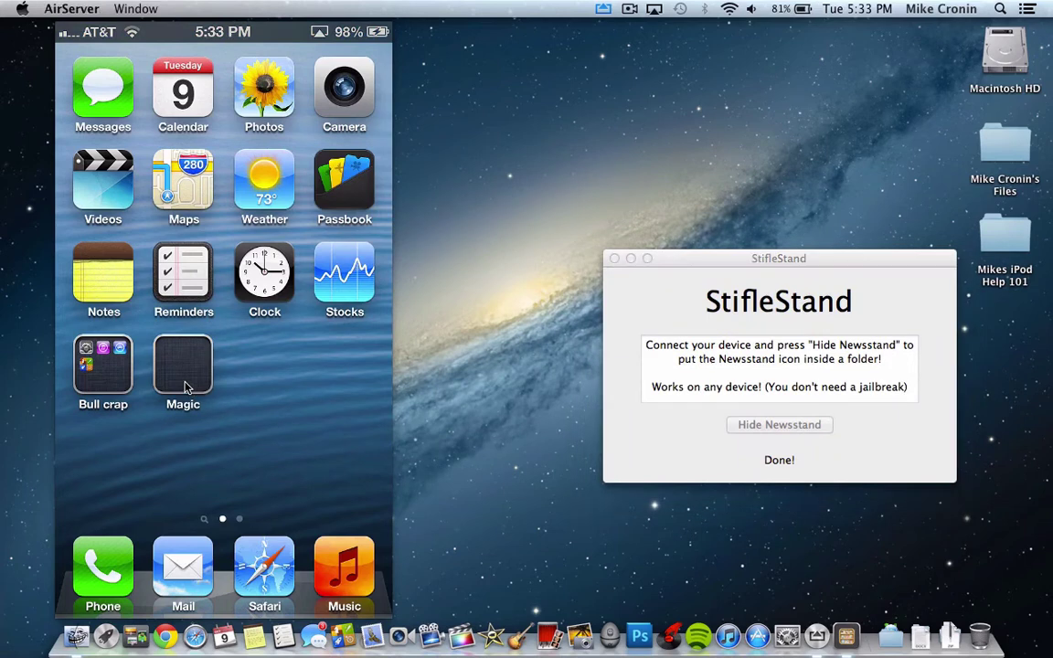